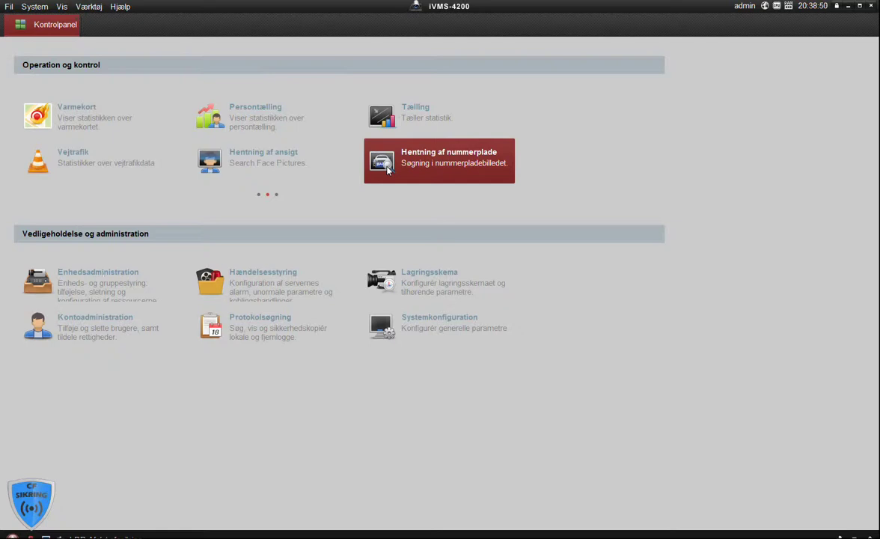
click(388, 171)
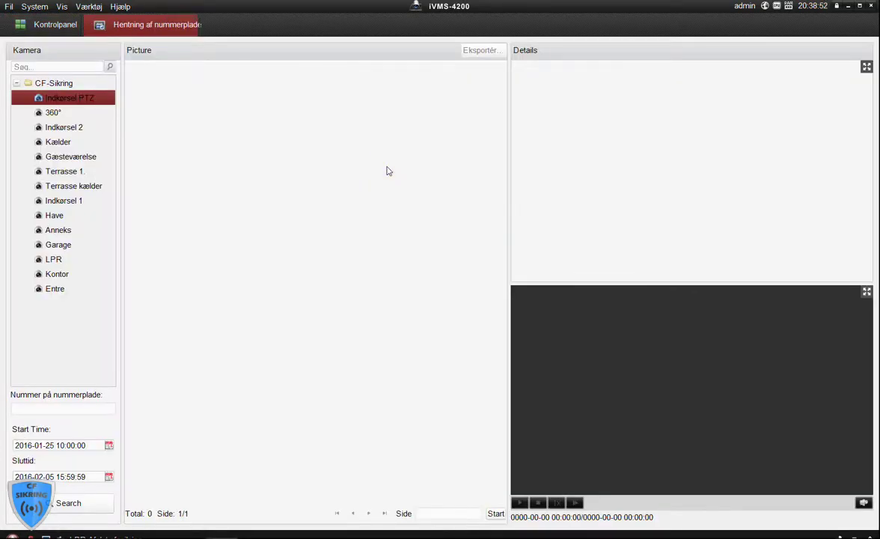
click(56, 260)
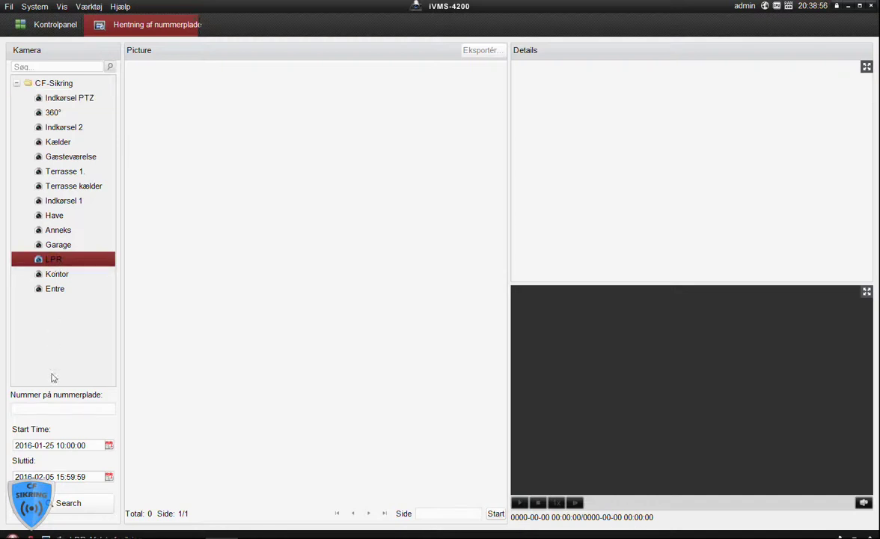
click(106, 445)
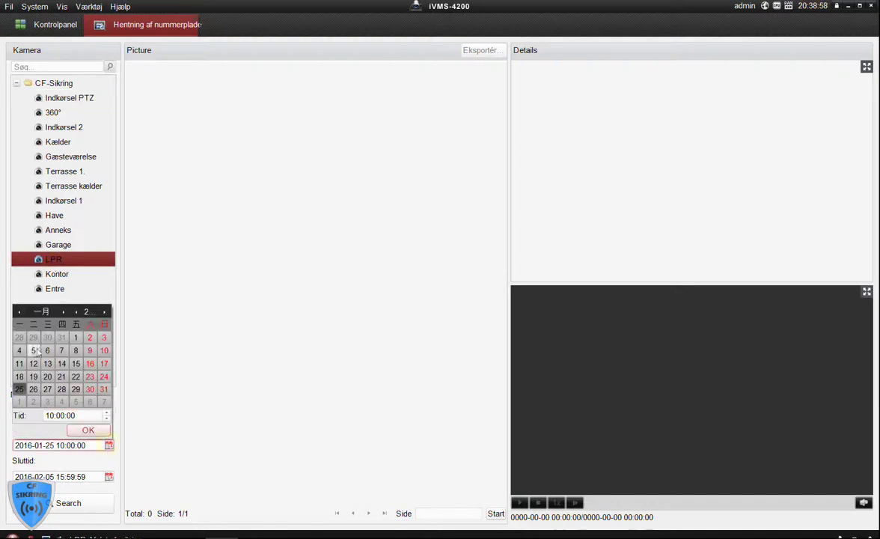
click(76, 401)
click(87, 430)
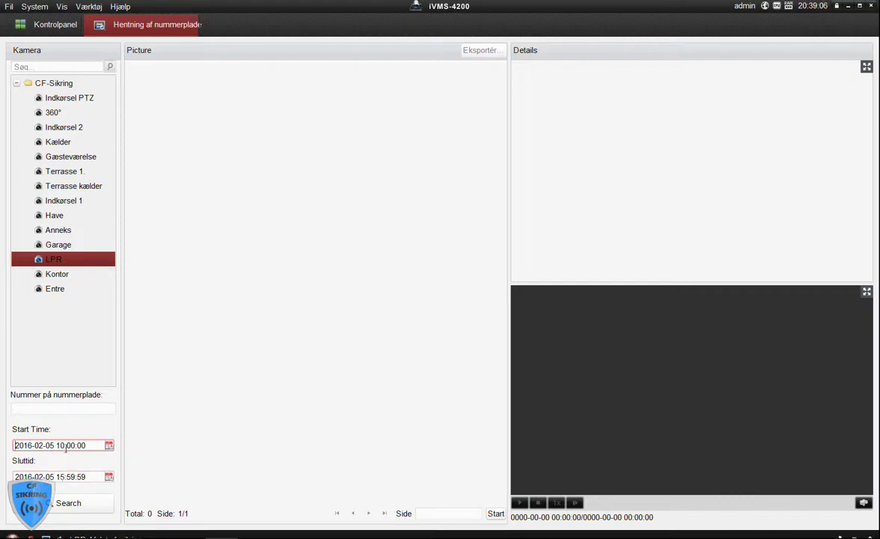
click(65, 504)
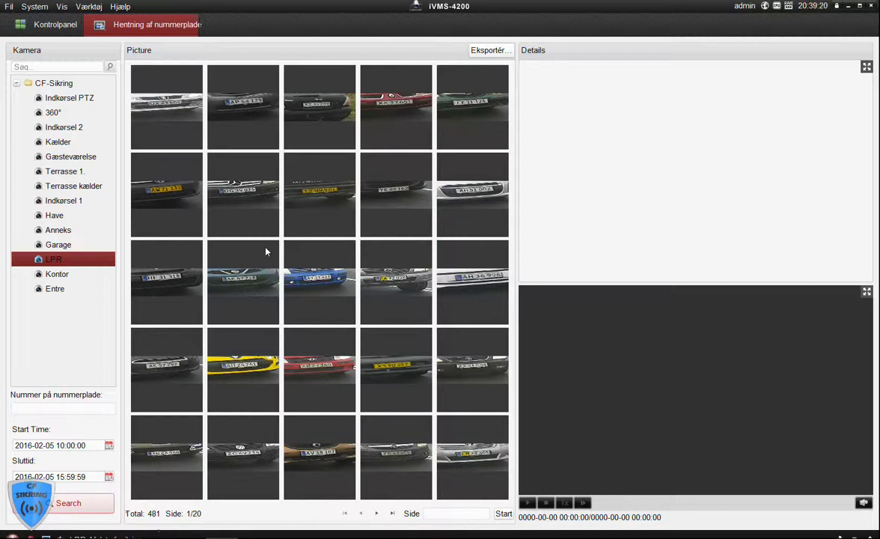
- Open the capture of the white crane truck, play its video clip, and view its picture enlarged before restoring the results
click(311, 191)
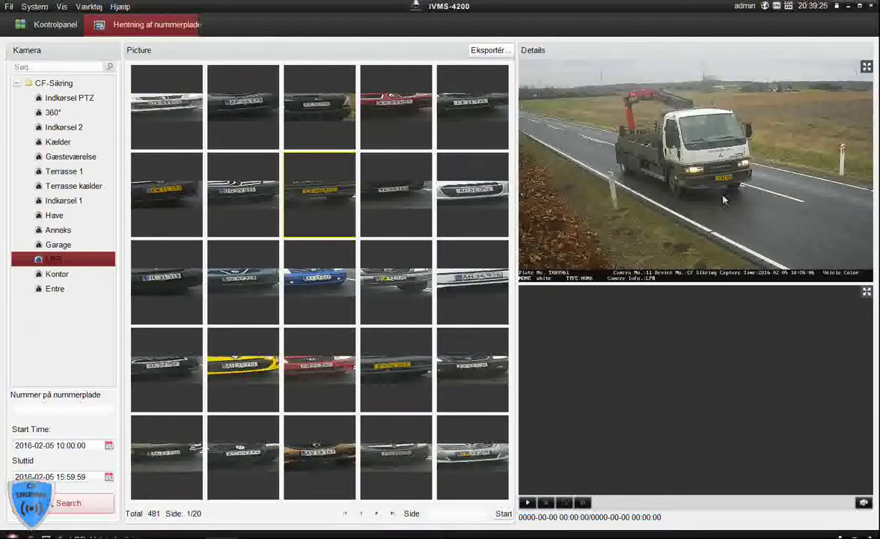
click(526, 504)
click(866, 67)
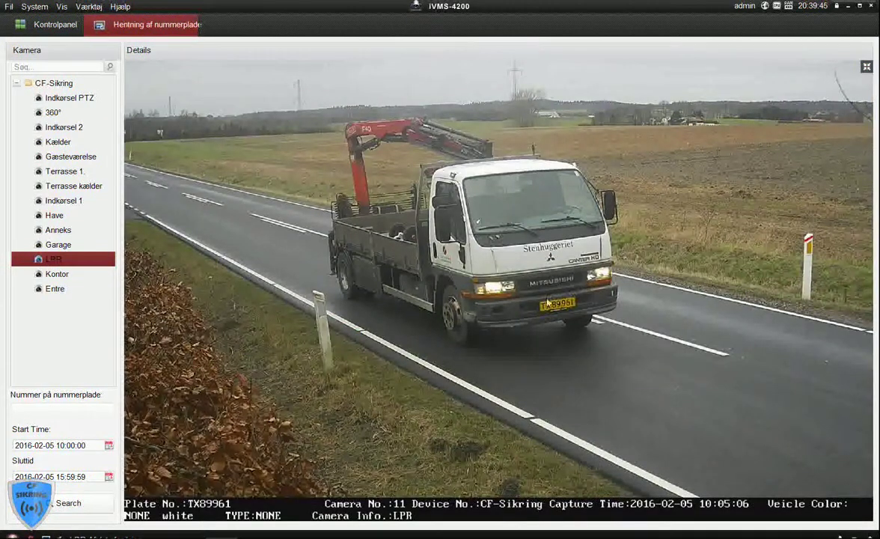
click(558, 312)
click(866, 67)
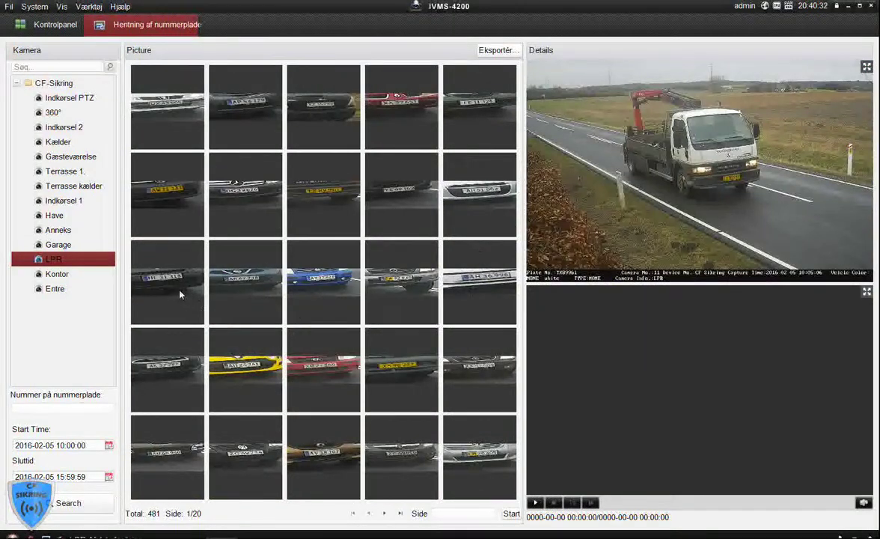
- Browse several captured vehicles in the third and fourth rows of results, ending with the black and yellow car
click(322, 279)
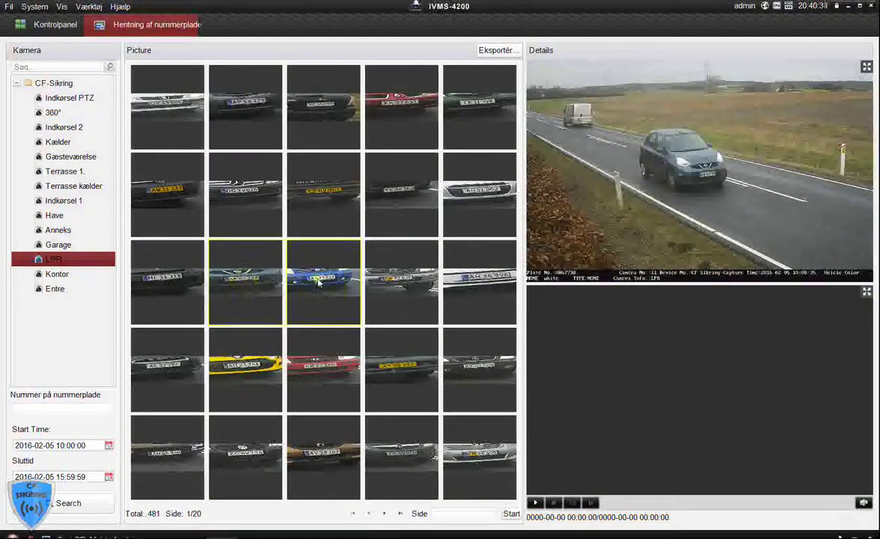
click(372, 281)
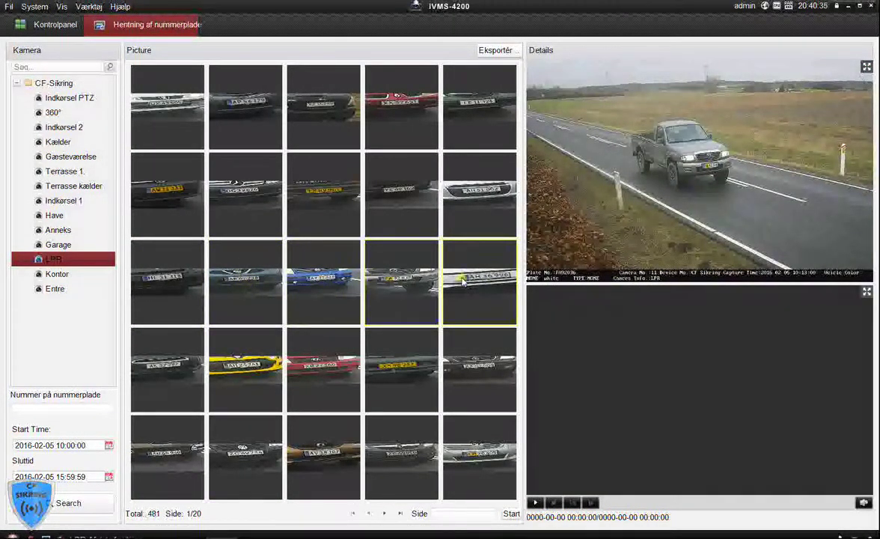
click(463, 280)
click(470, 365)
click(391, 365)
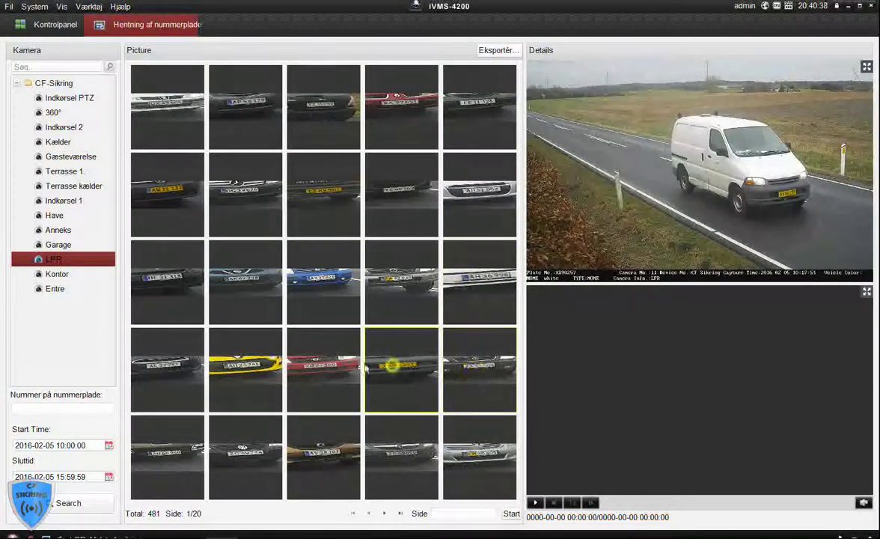
click(277, 334)
click(214, 336)
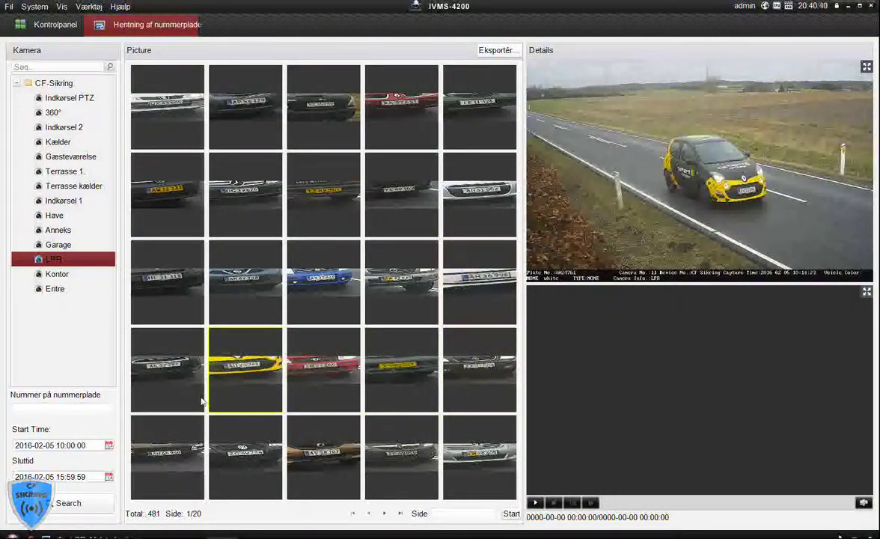
- Open the first capture in the fourth row, play the black car's video clip, and stop the playback
click(163, 345)
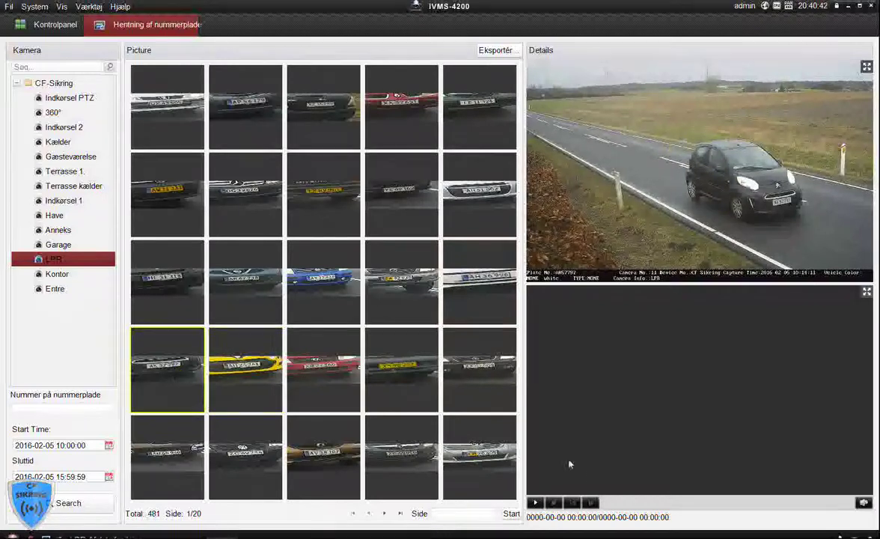
click(534, 502)
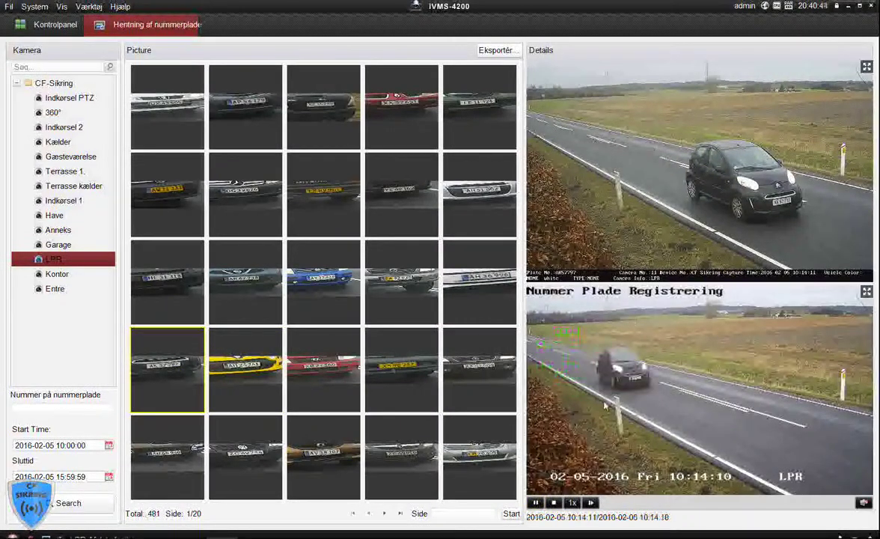
click(551, 503)
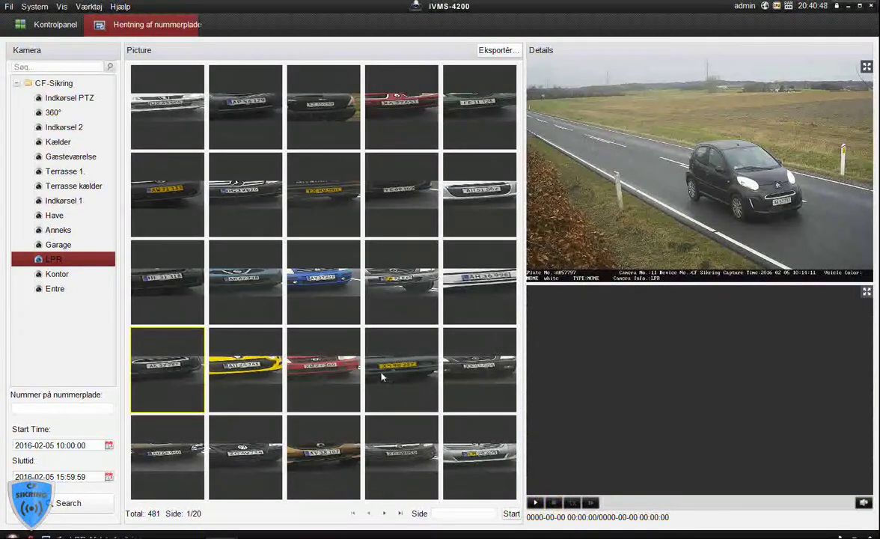
- Search the LPR camera's pictures for one vehicle by entering its licence plate number
click(45, 409)
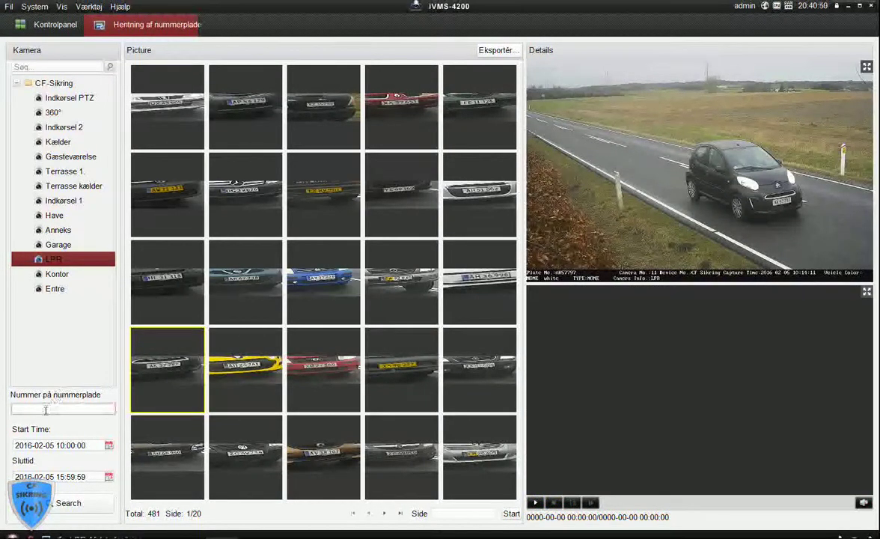
click(51, 409)
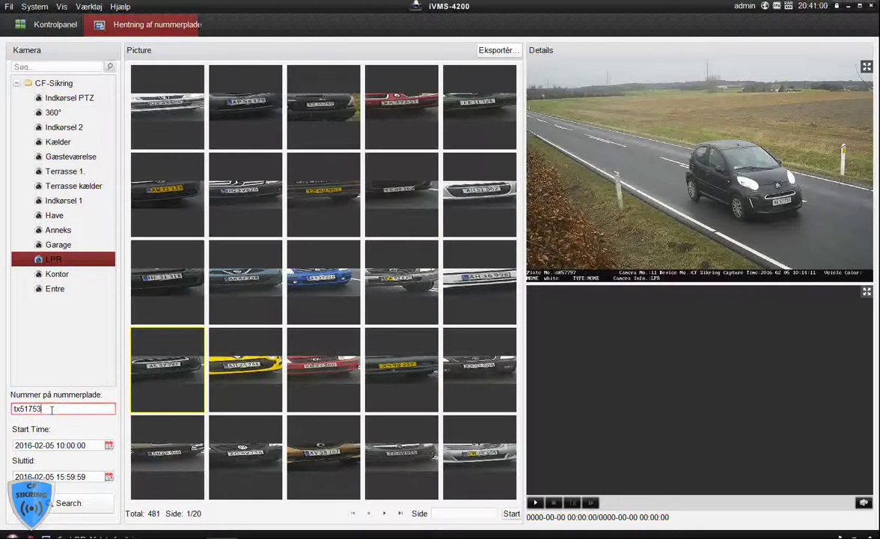
click(64, 502)
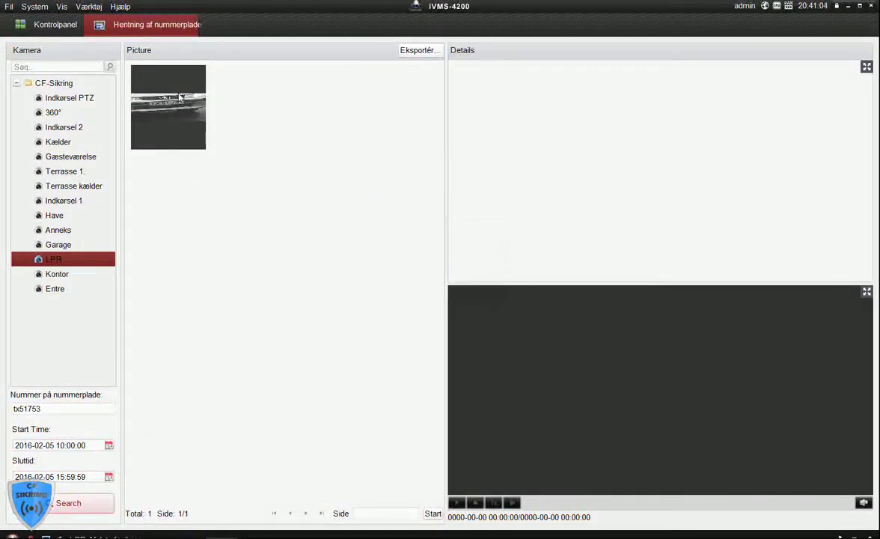
click(108, 444)
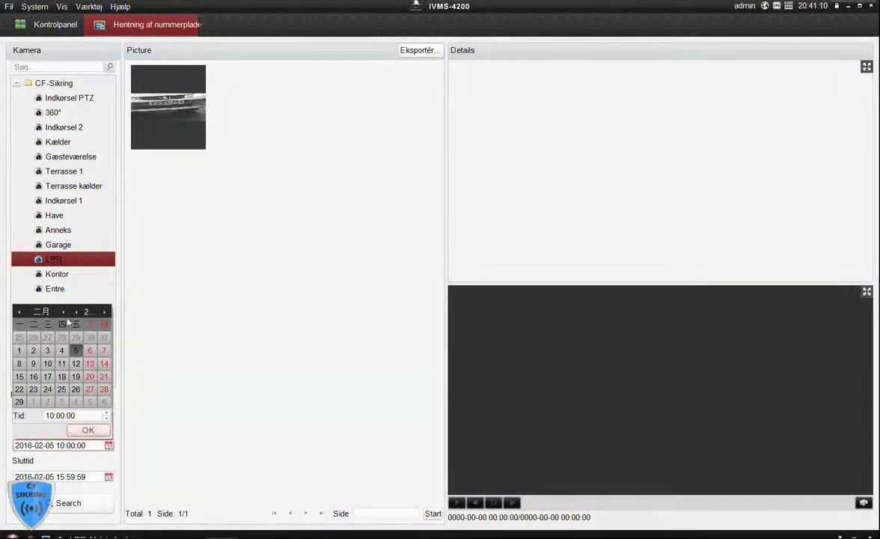
click(19, 311)
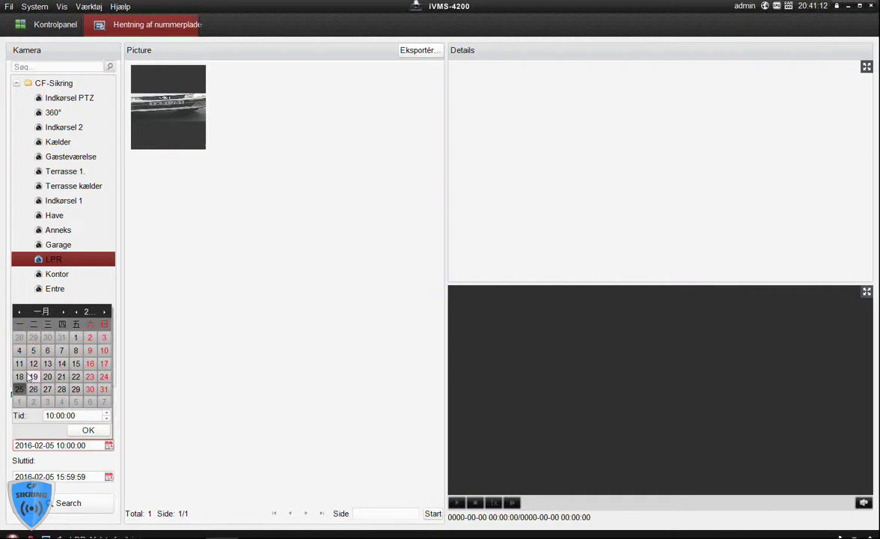
click(20, 376)
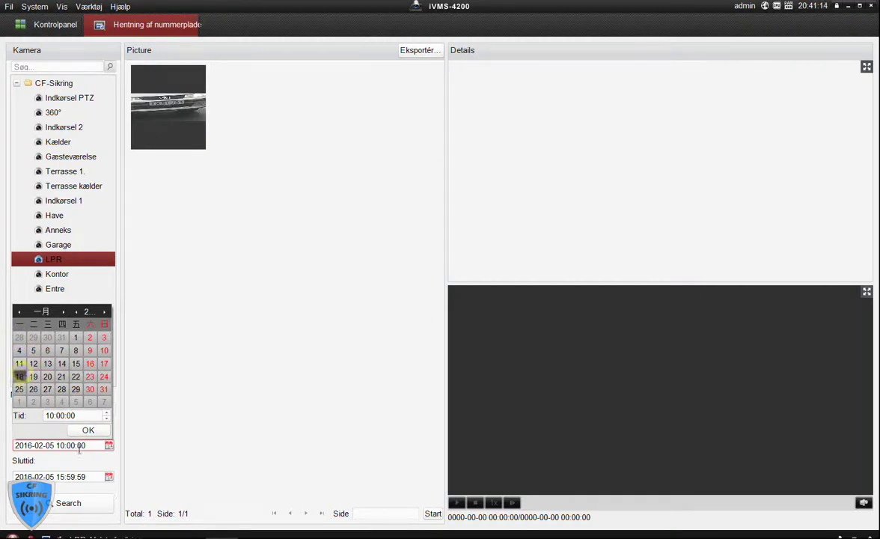
click(87, 430)
click(65, 503)
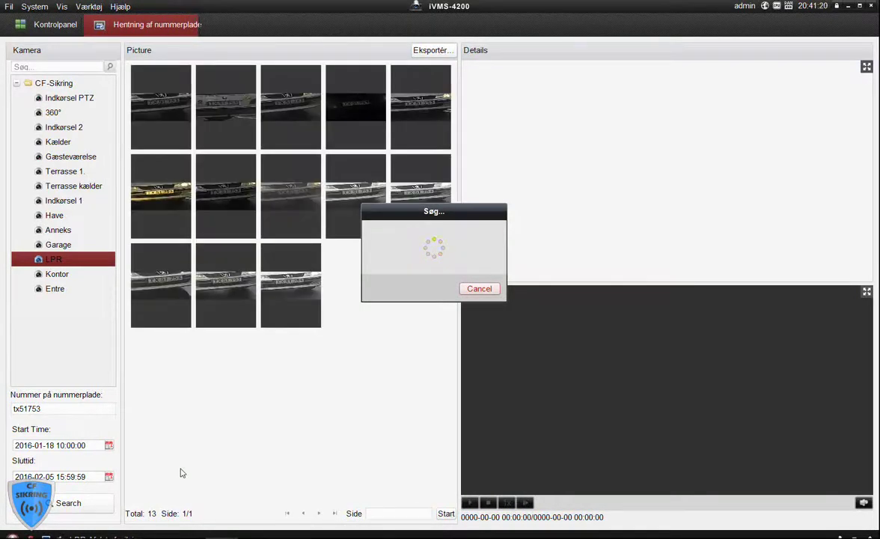
- View three captures of the searched car, ending with the last picture in the first row
click(237, 190)
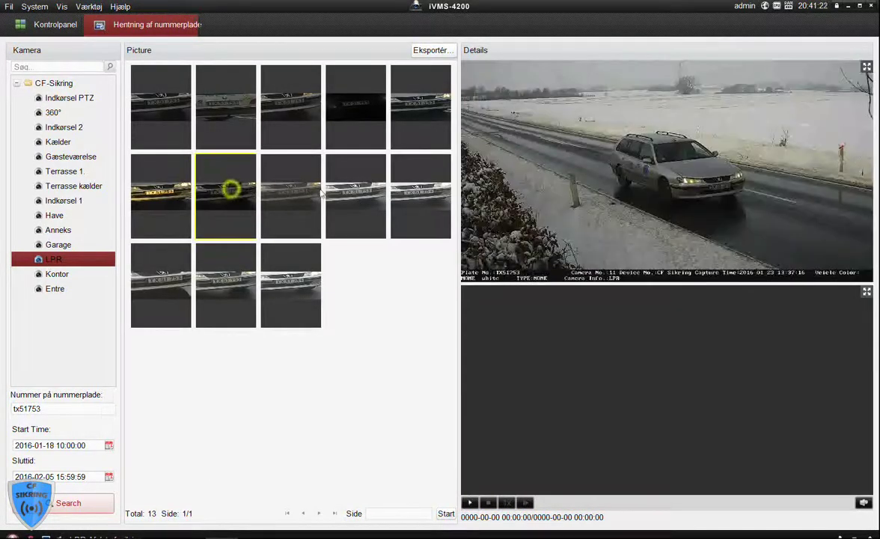
click(344, 191)
click(415, 111)
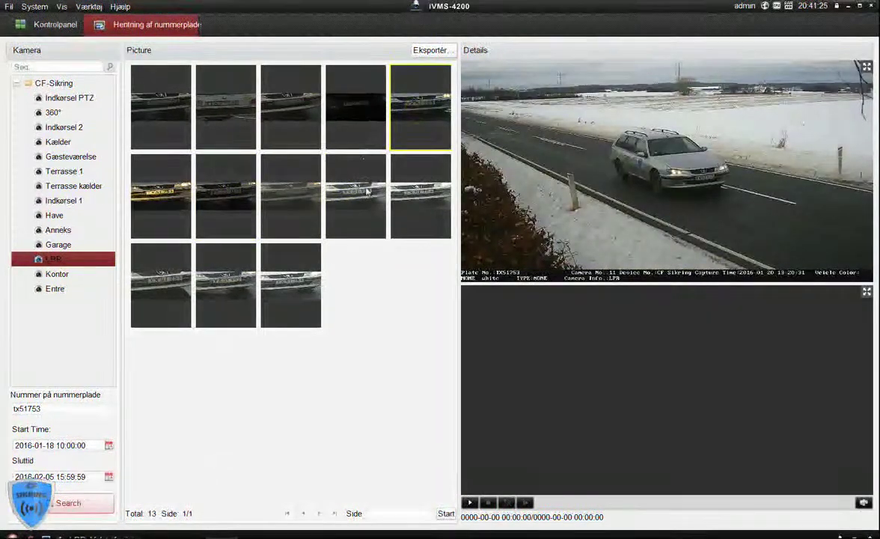
- Open the dark night-time capture, play its video clip, and view its picture enlarged before restoring the results
click(363, 129)
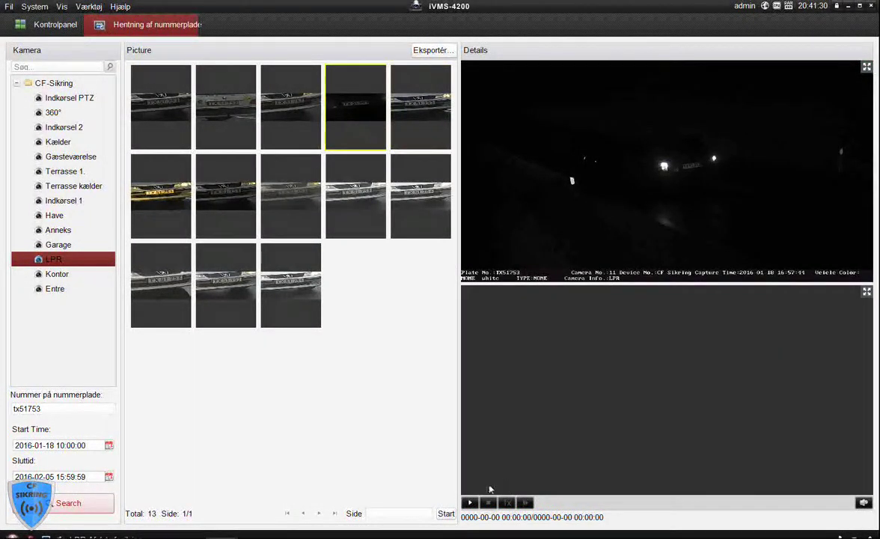
click(471, 503)
click(865, 68)
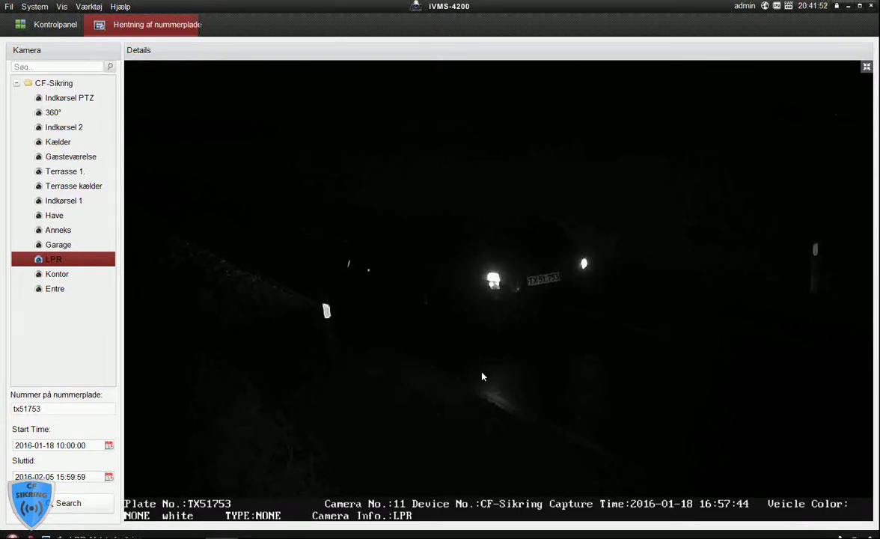
click(866, 68)
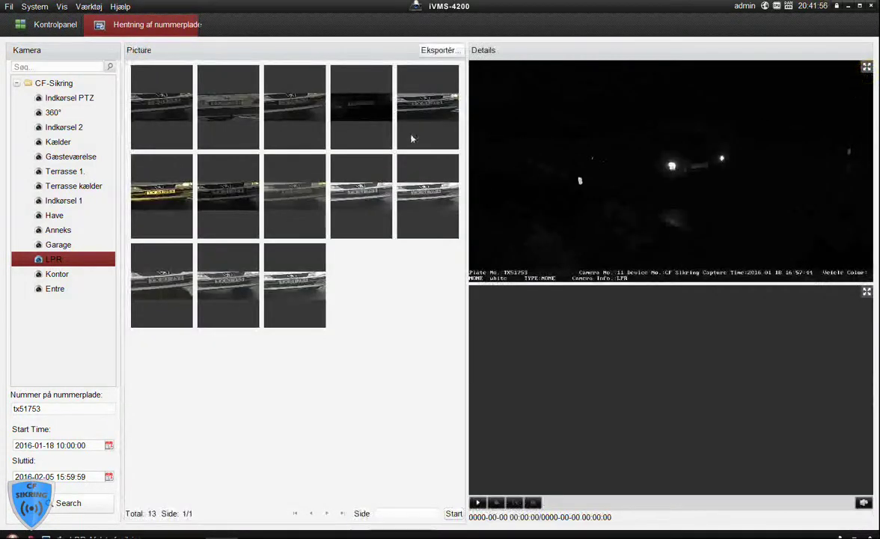
- View further captures of the car in the second and third rows, ending with the last picture found
click(230, 189)
click(211, 264)
click(169, 273)
click(288, 283)
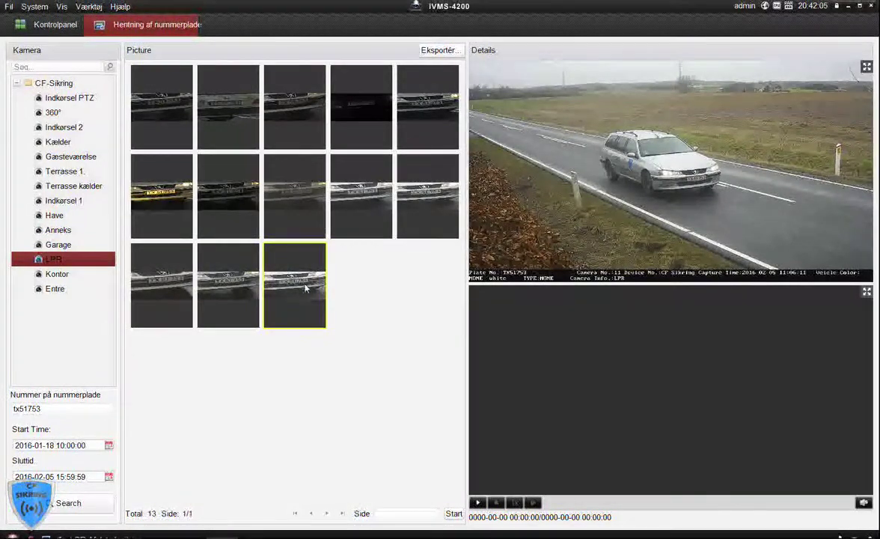
- Select all found pictures and export them to the "suspekt bil" folder inside iVMS-4200 Client
click(436, 53)
click(346, 53)
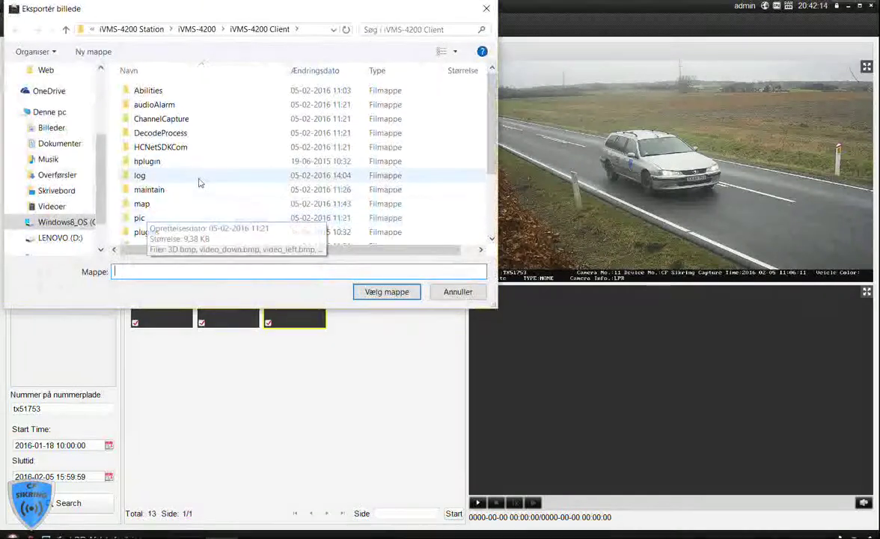
click(201, 178)
scroll(168, 213, down, 3)
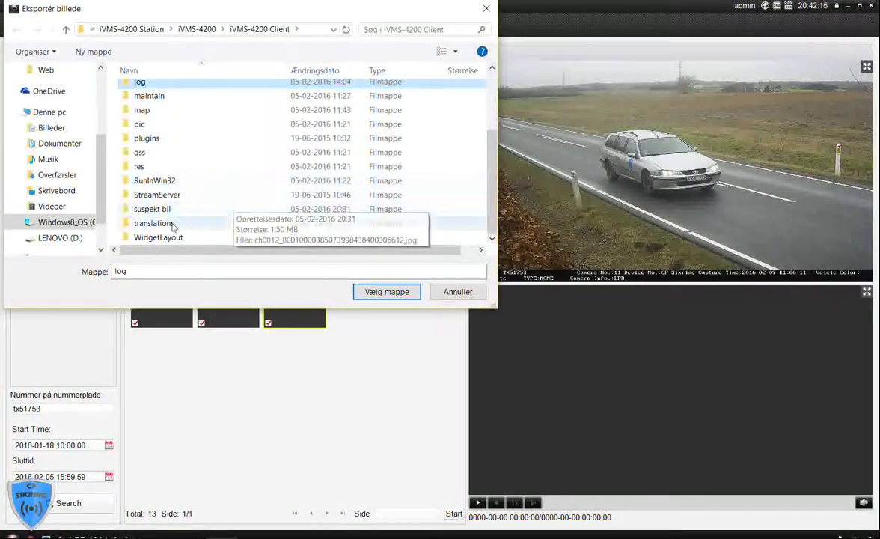
click(154, 213)
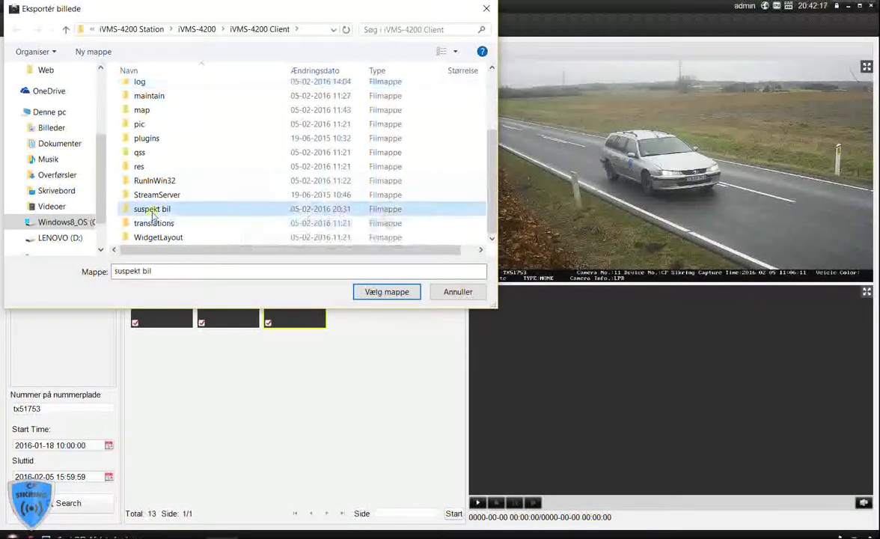
click(379, 293)
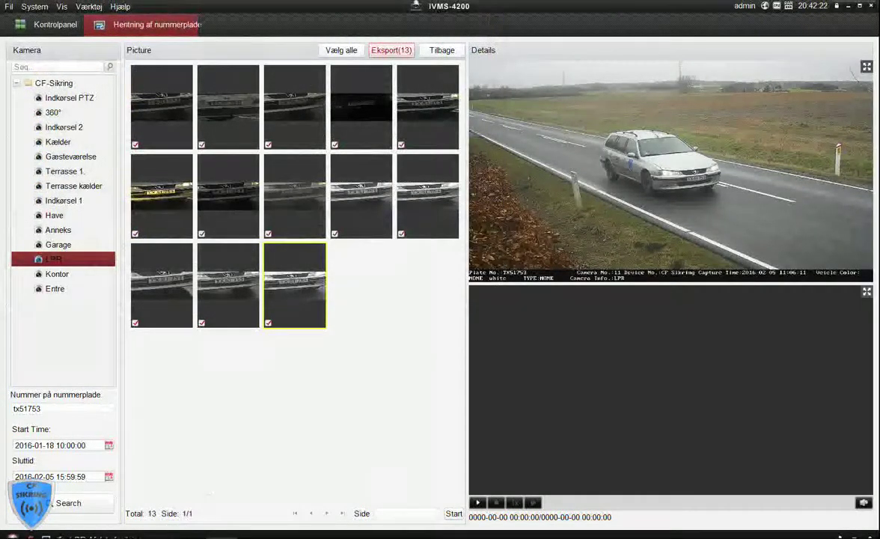
- Open the first exported picture from the "suspekt bil" folder, page through the following ones, and close the viewer and folder
double_click(355, 275)
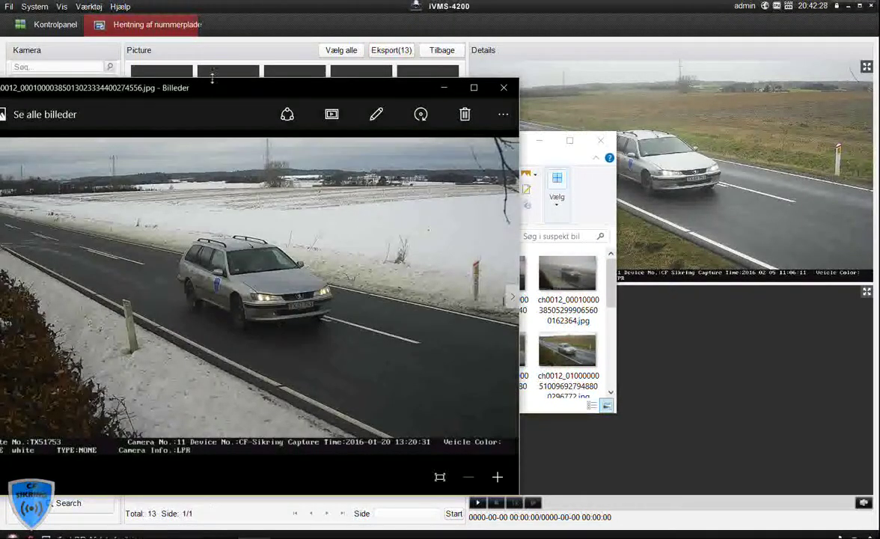
drag(211, 80, 360, 72)
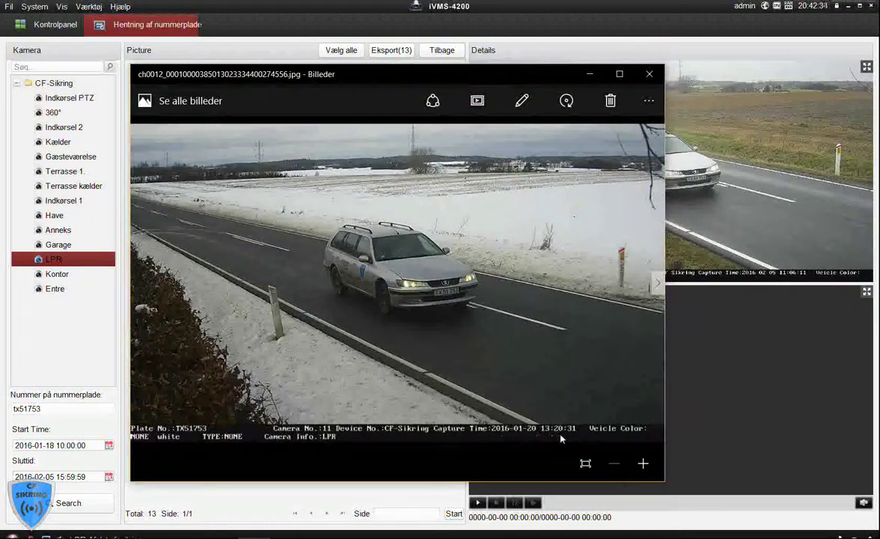
key(Right)
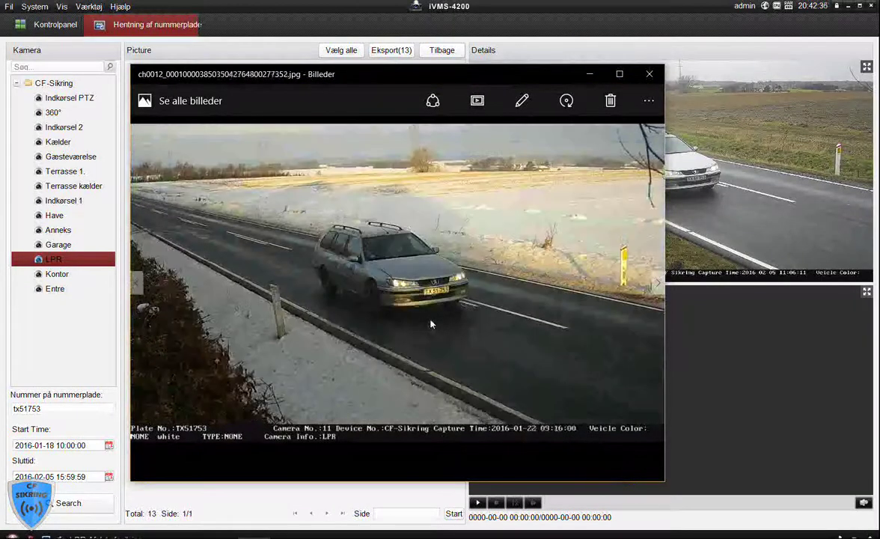
key(Right)
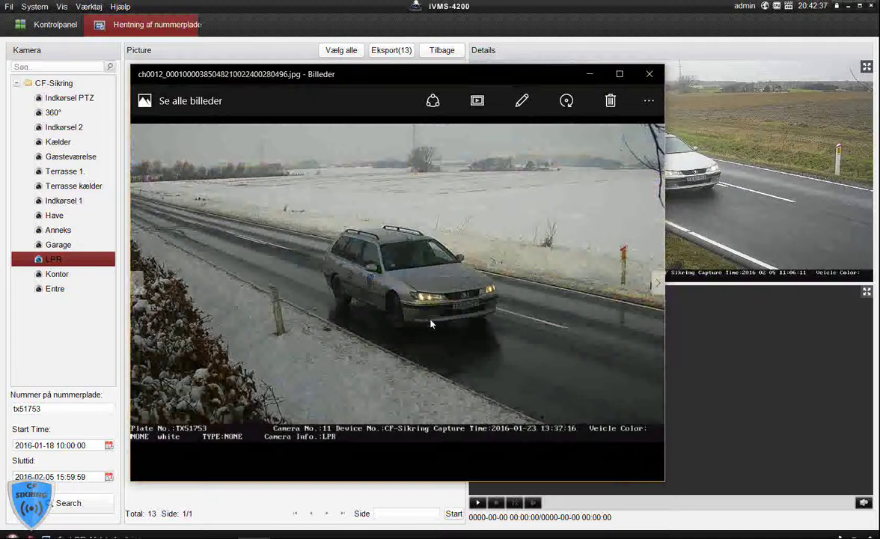
key(Right)
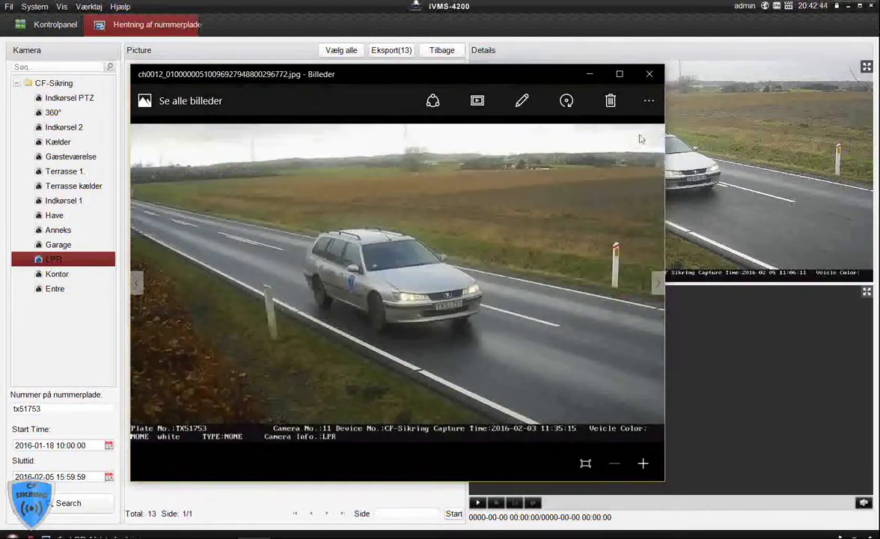
click(650, 75)
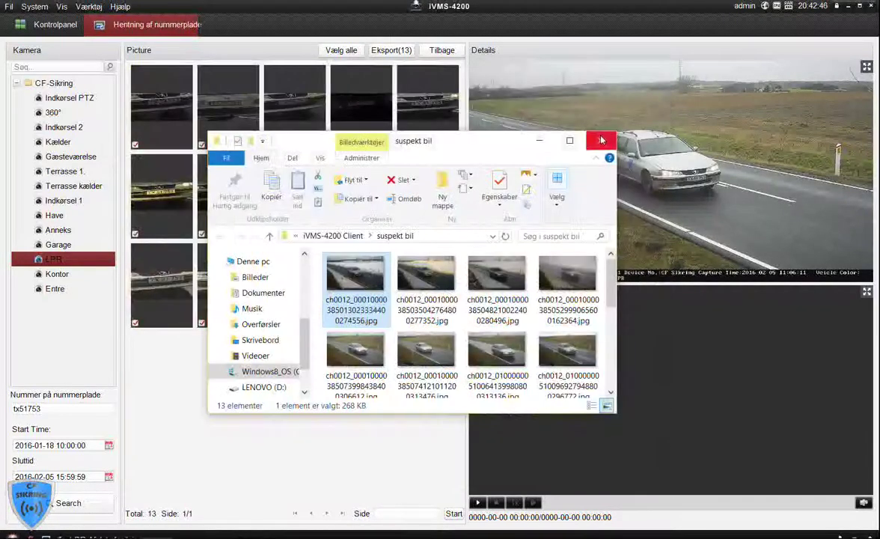
click(599, 140)
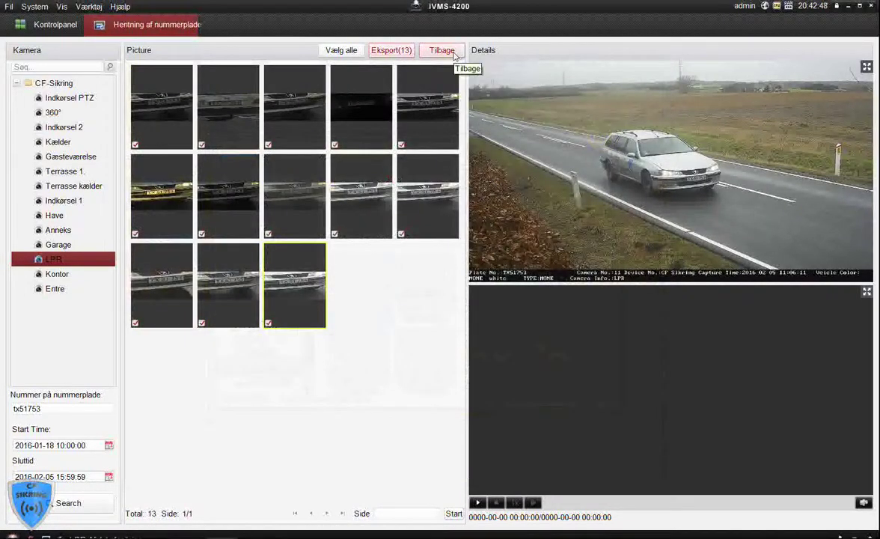